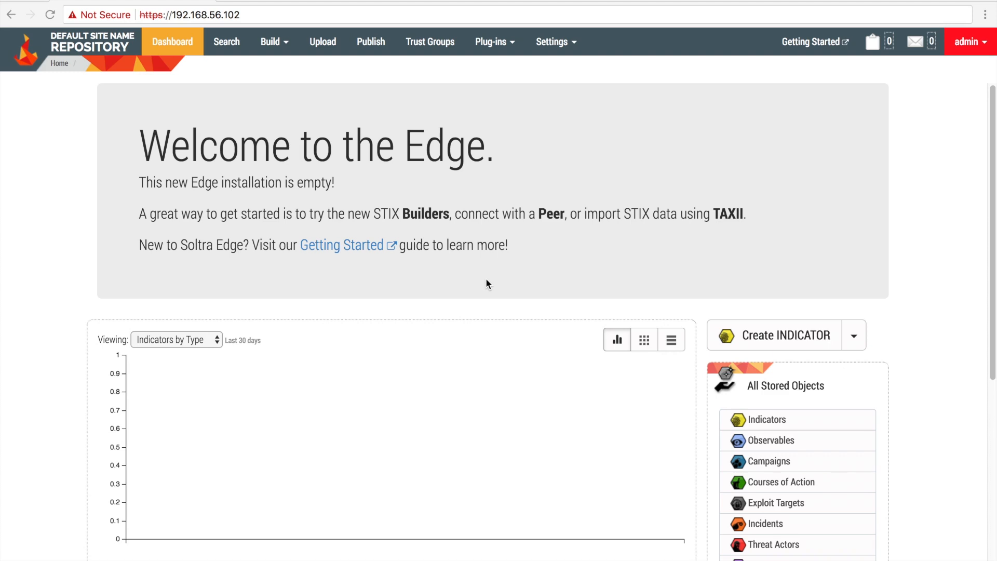
On the Uploads page, set file type urn:stix.mitre.org:xml:1.1.1 and open the file picker
scroll(485, 397, "down", 6)
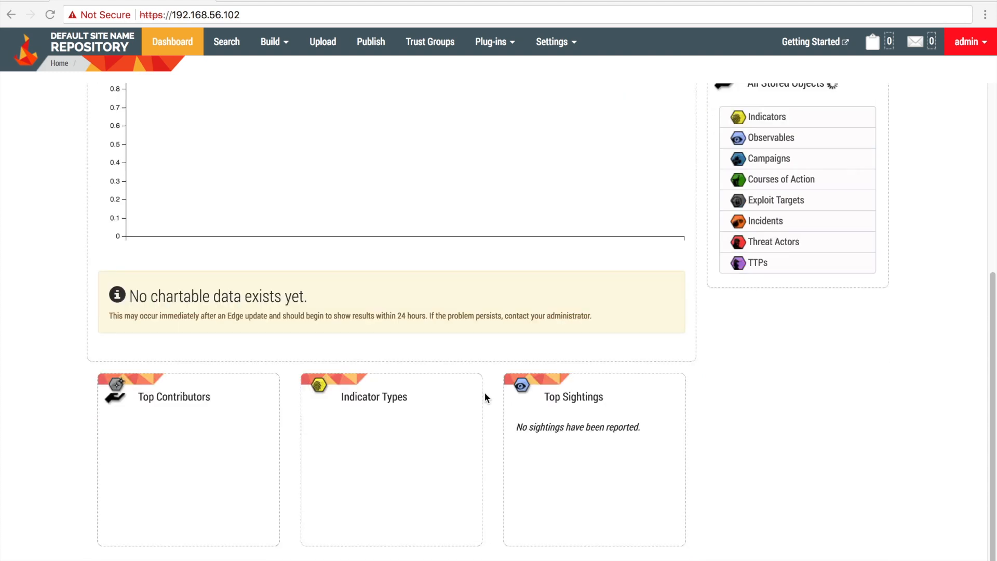
scroll(485, 397, "up", 6)
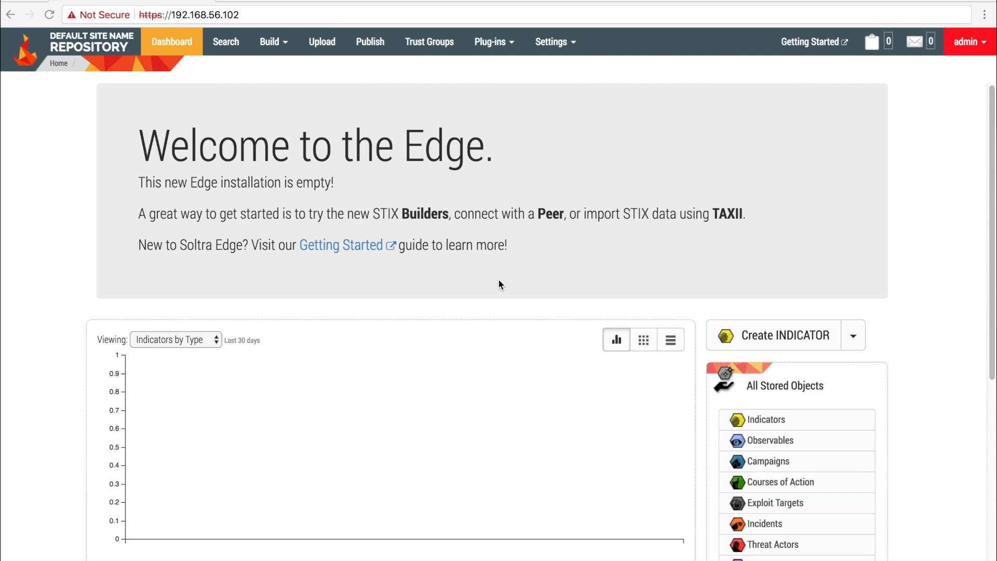
left_click(319, 42)
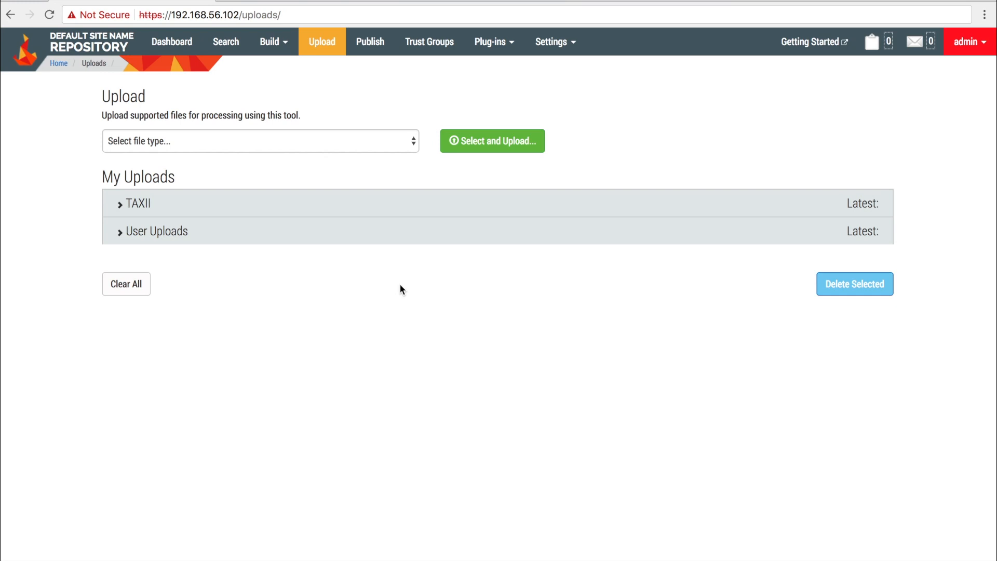
left_click(320, 141)
left_click(298, 154)
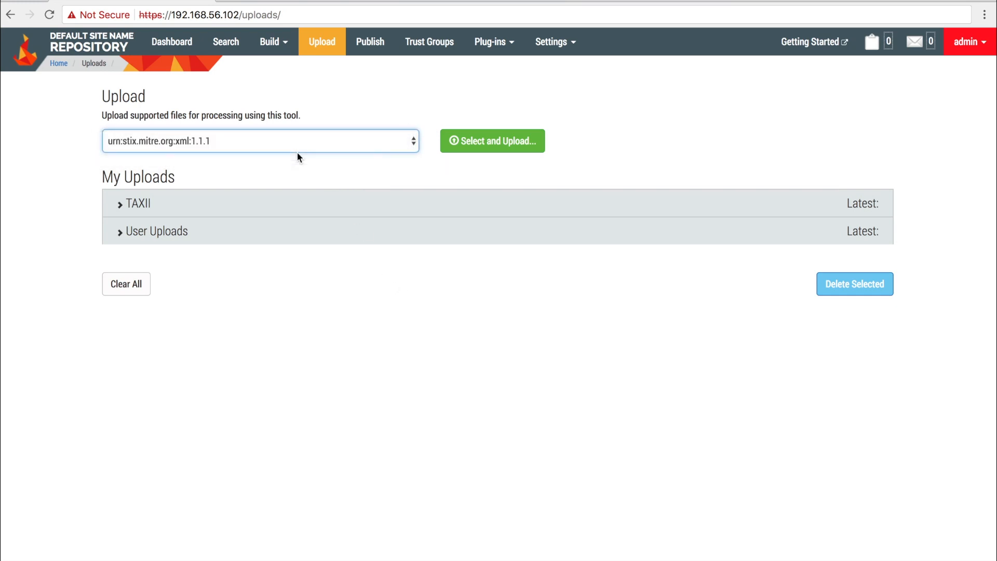
left_click(483, 146)
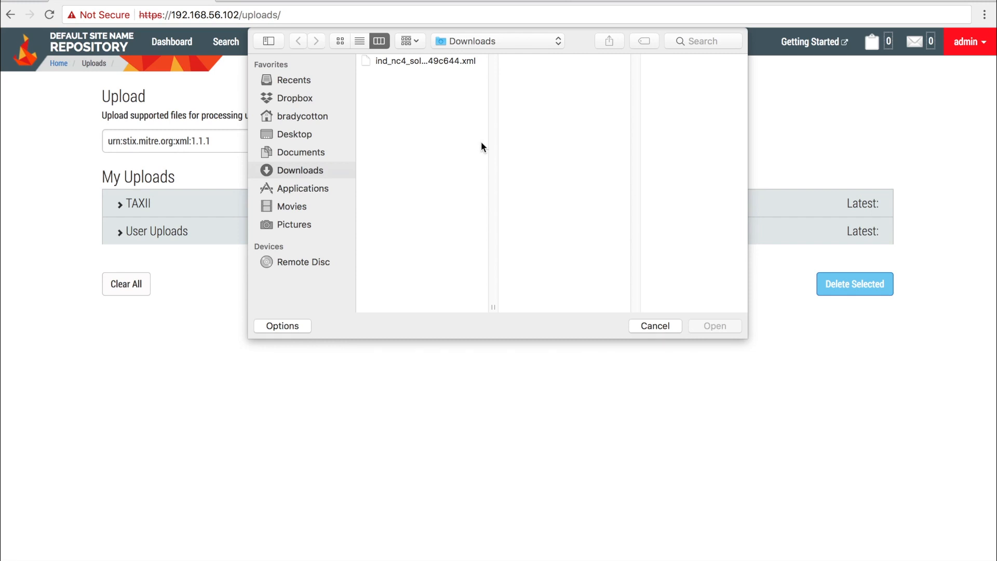
Upload the ind_nc4_soltra_Indicator XML file from the Downloads folder
left_click(423, 61)
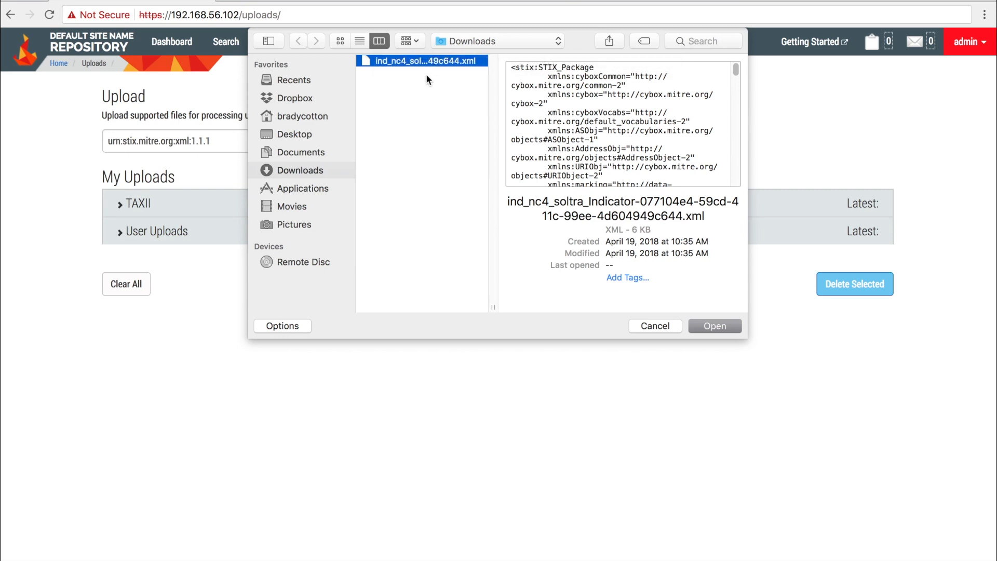
left_click(707, 325)
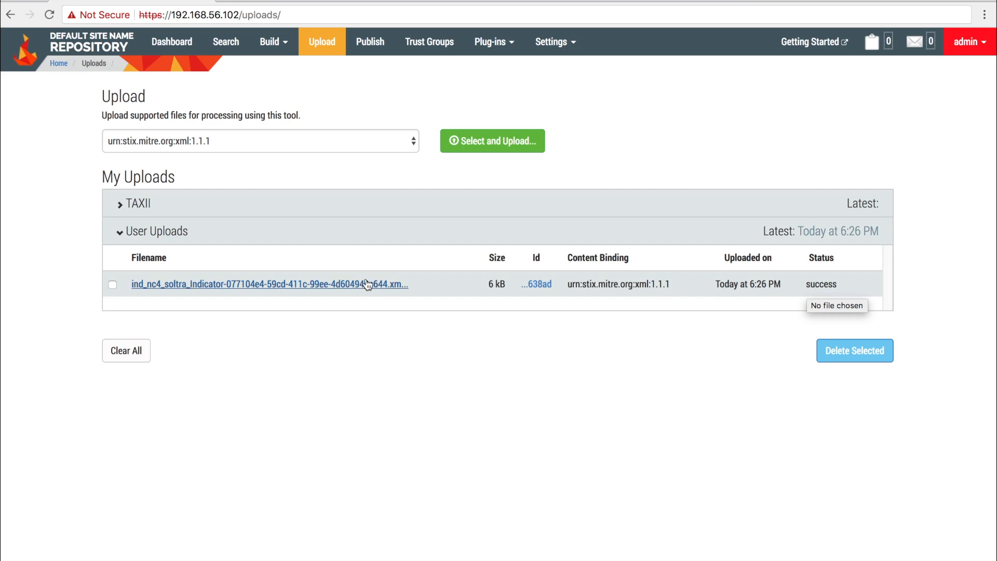
Open the upload's five objects in a new tab, then go to Settings > Sites
right_click(539, 286)
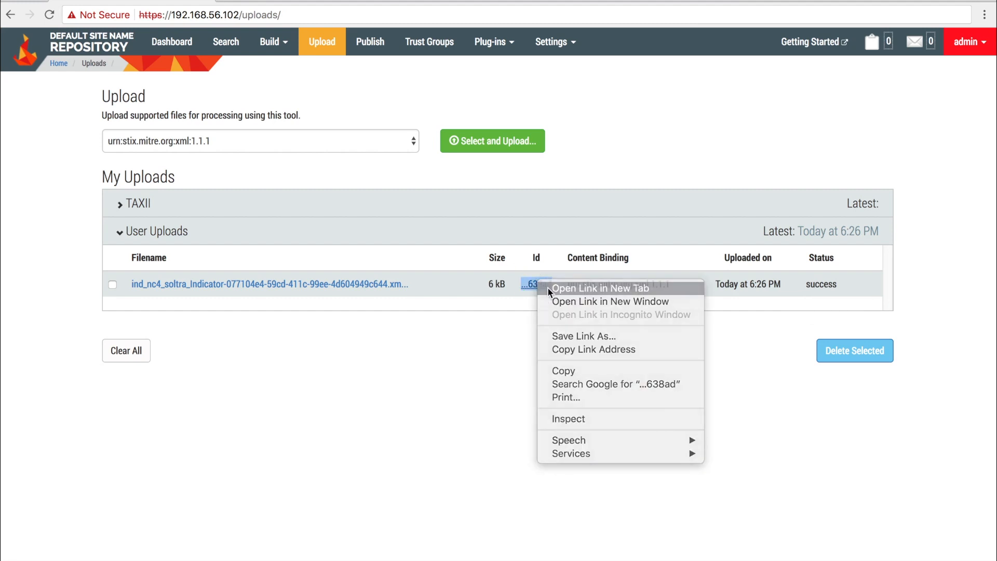
left_click(547, 287)
left_click(305, 2)
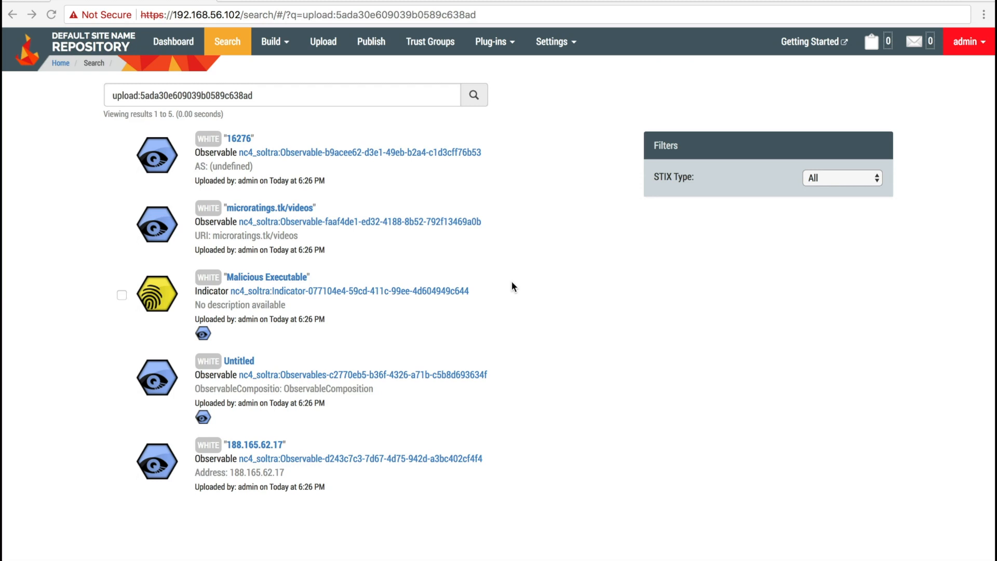
left_click(551, 44)
left_click(551, 214)
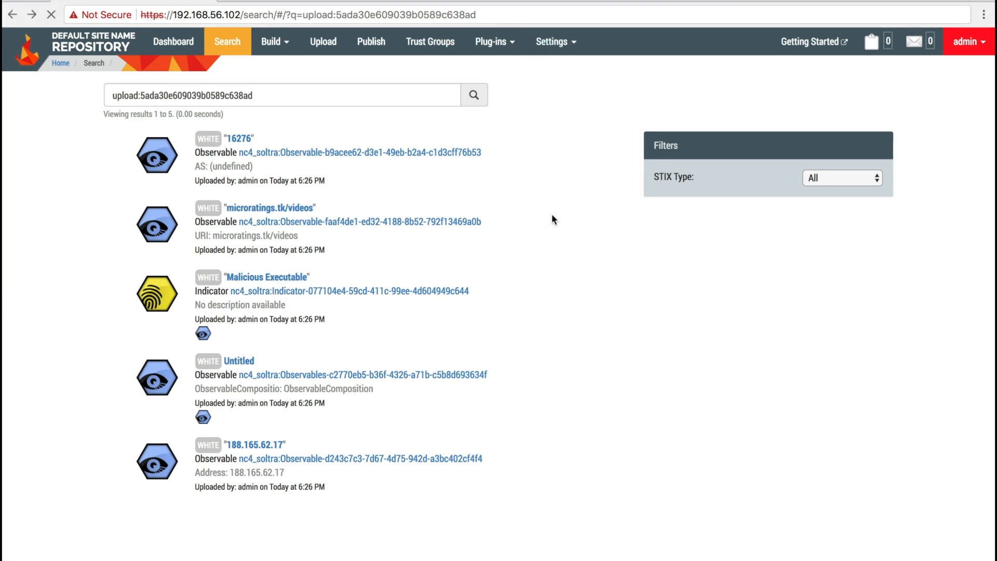
Browse the TAXII Directory Service and show the four feeds offered by pickupstix.io
left_click(169, 163)
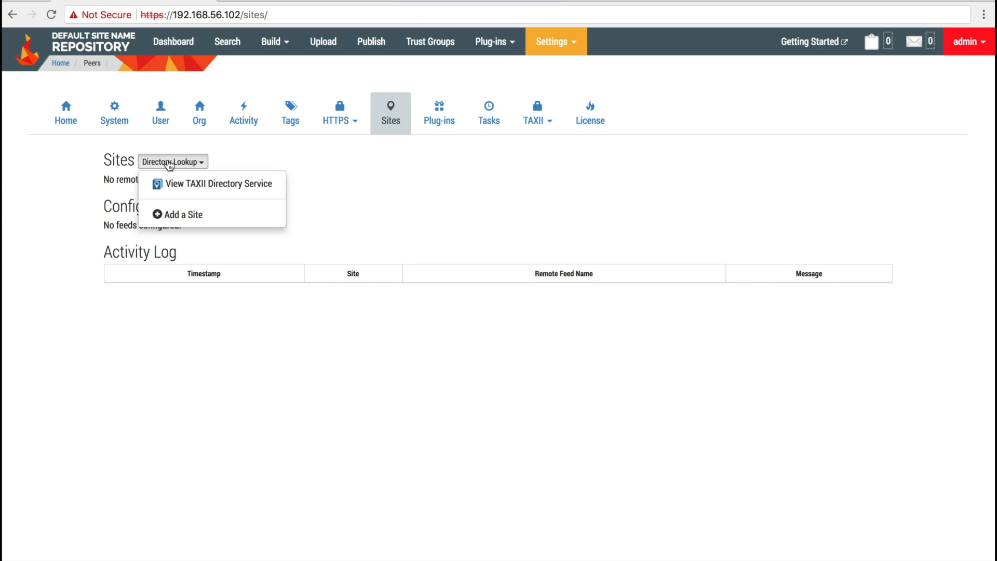
left_click(176, 184)
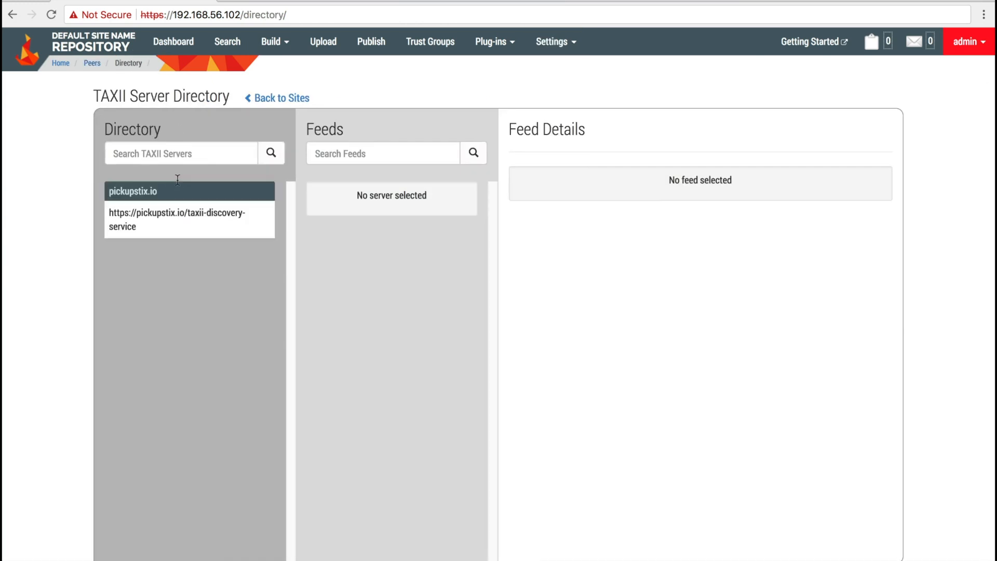
left_click(134, 222)
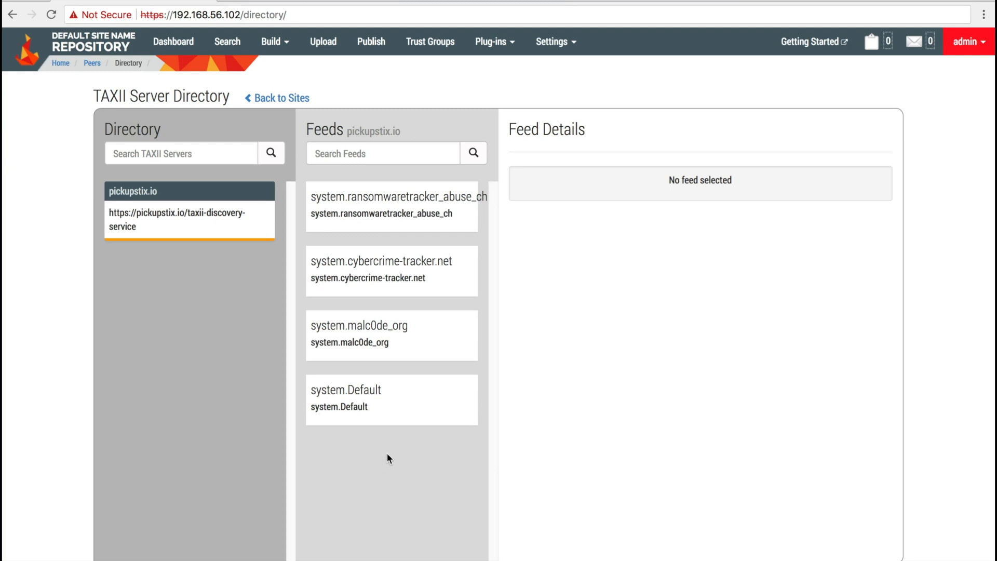
Open the system.malc0de_org feed's configuration and leave polling on Manual after trying interval options
left_click(391, 351)
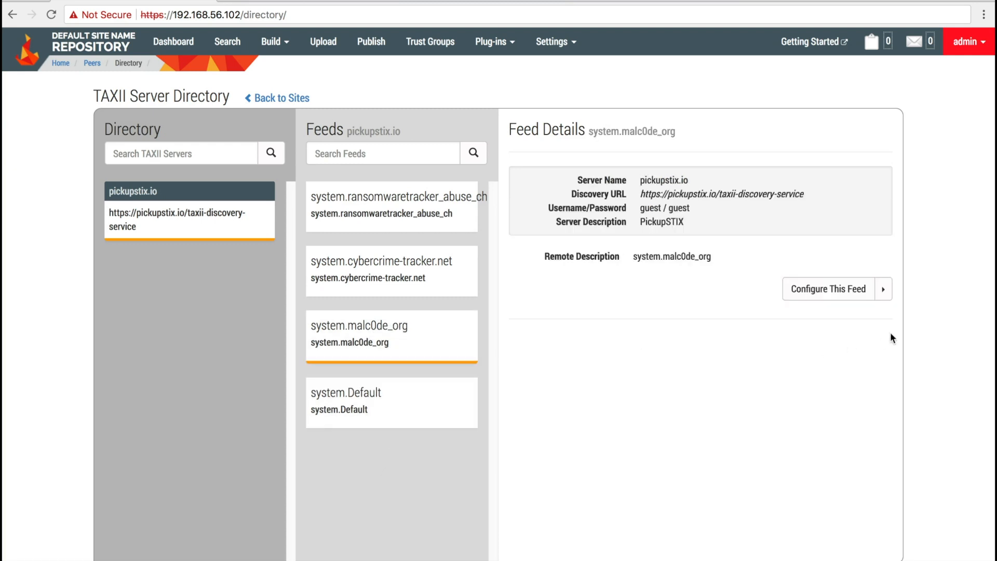
left_click(887, 291)
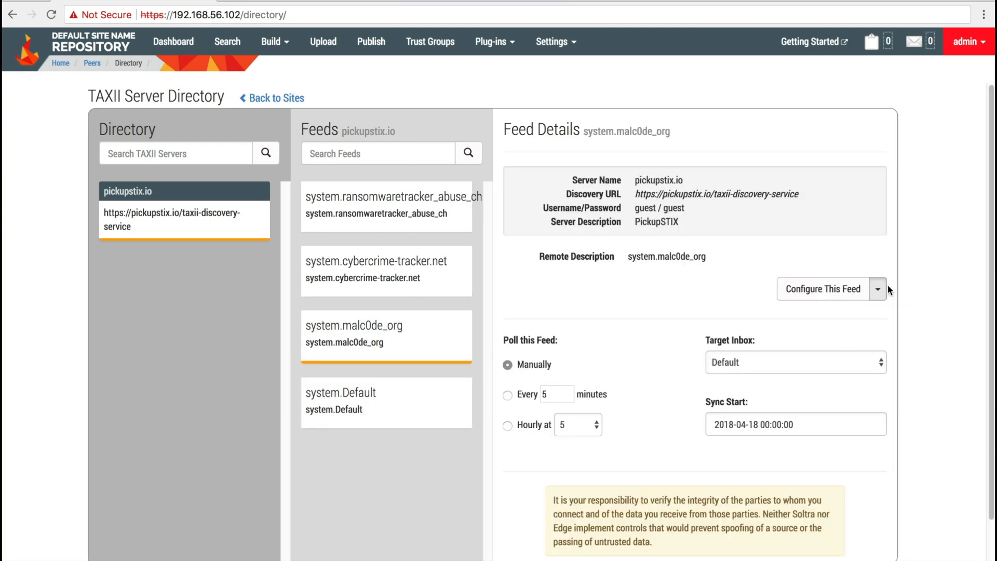
scroll(623, 345, "down", 1)
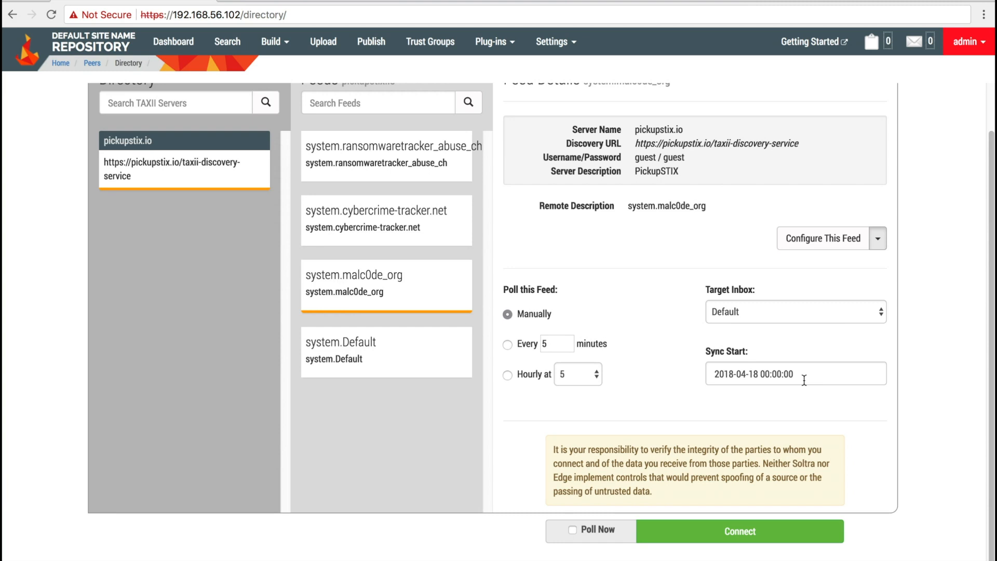
left_click(507, 344)
type("10")
key("BackSpace")
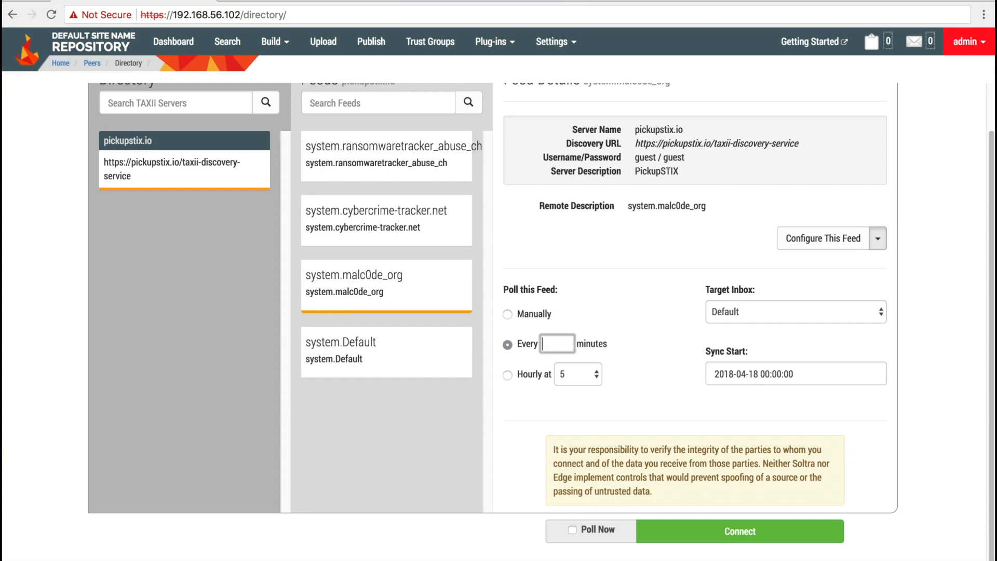
type("5")
left_click(509, 374)
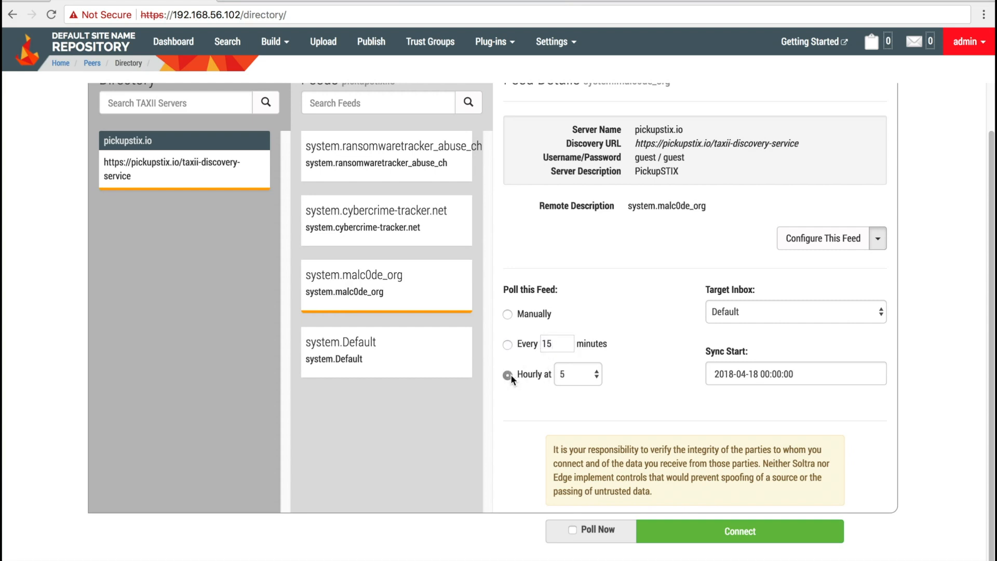
left_click(597, 375)
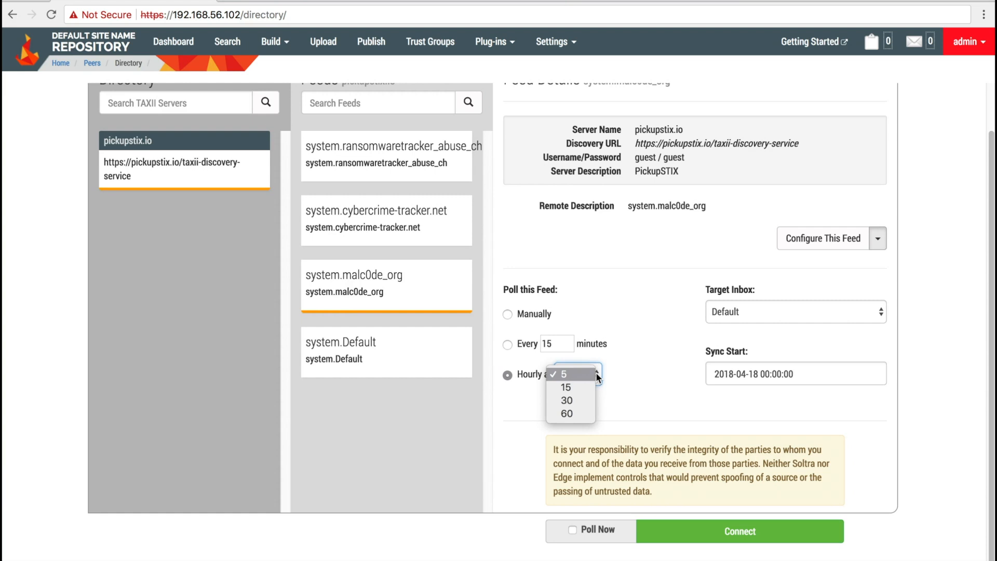
left_click(649, 392)
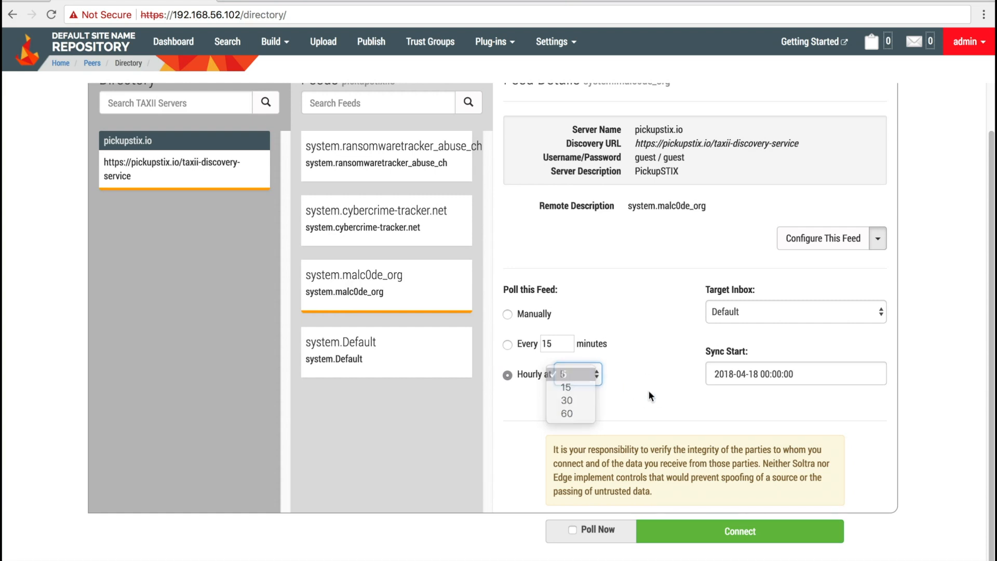
left_click(509, 314)
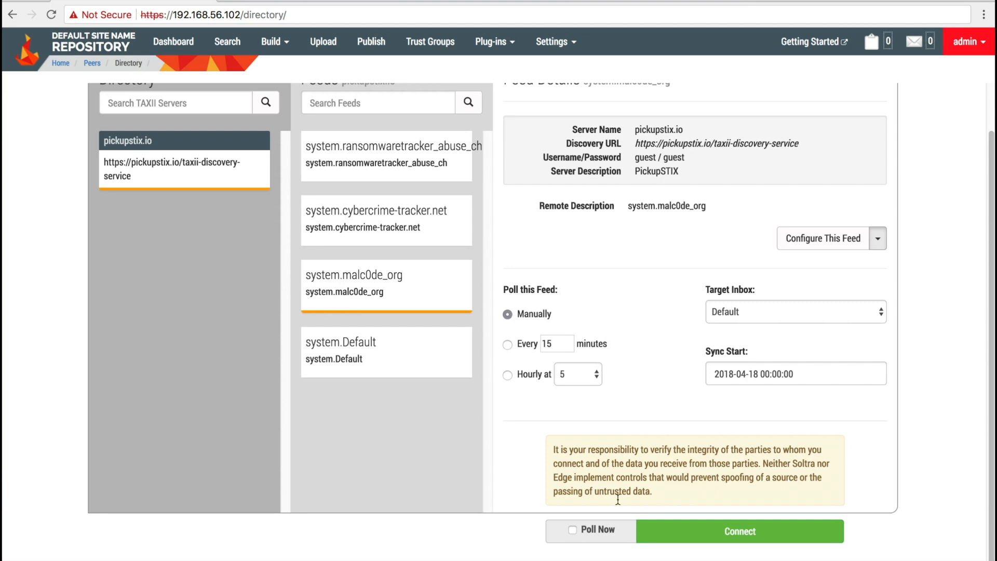
Tick Poll Now and connect the system.malc0de_org feed
left_click(574, 528)
left_click(715, 530)
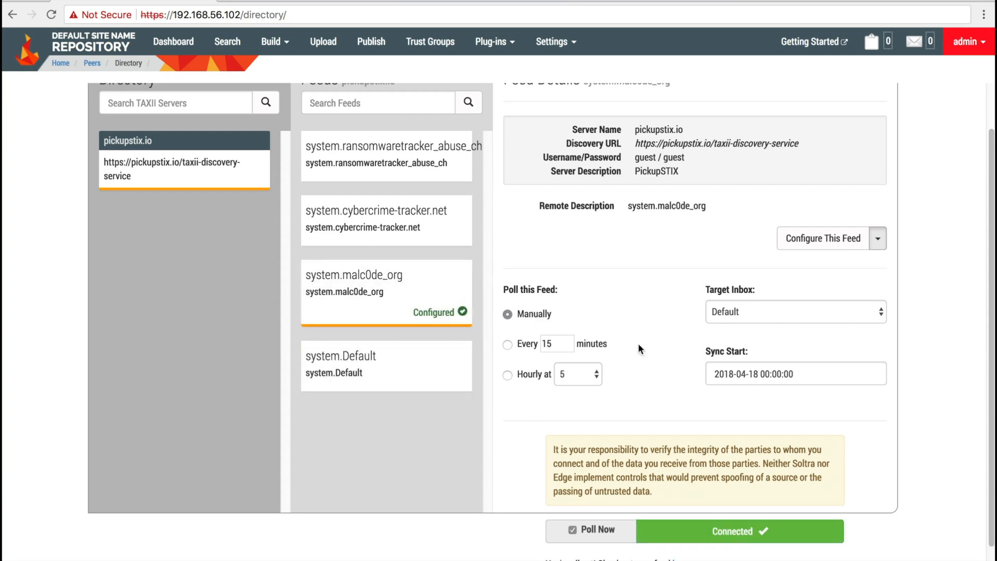
scroll(637, 343, "down", 1)
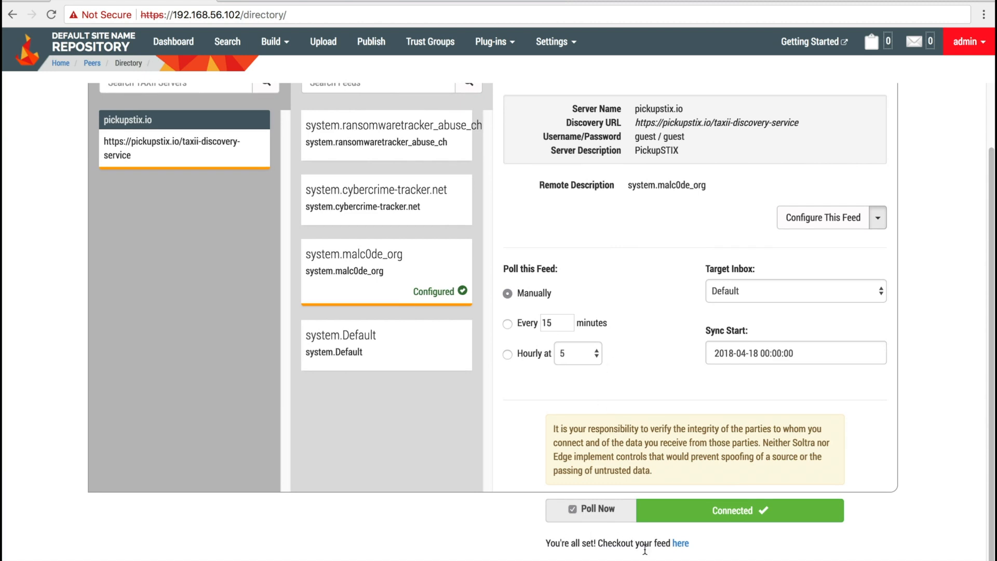
Review the malc0de feed's Remote Feed page and its completed poll session
left_click(676, 542)
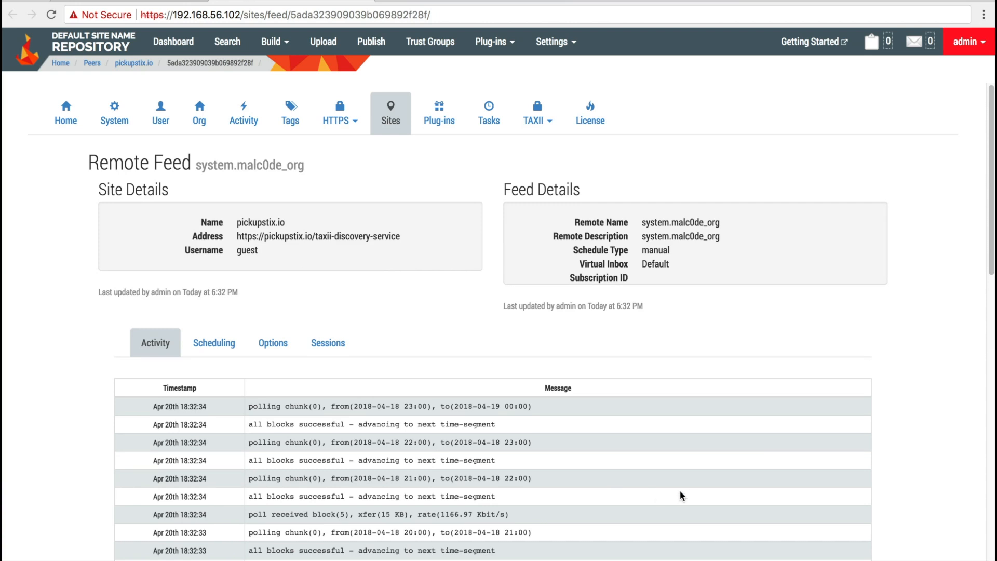
scroll(572, 434, "down", 2)
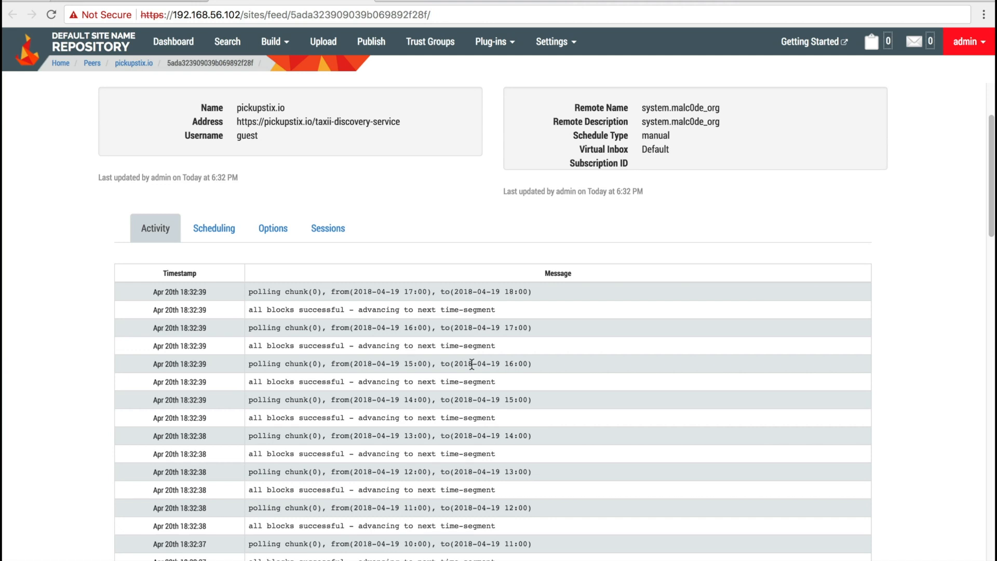
scroll(472, 363, "up", 3)
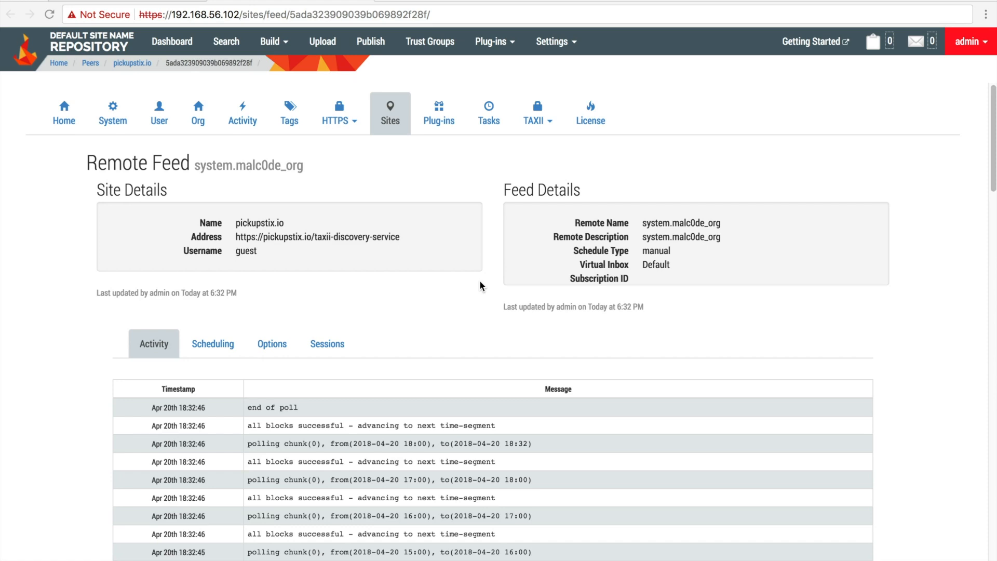
Return to Sites and start a new site via Directory Lookup > Add a Site
left_click(390, 107)
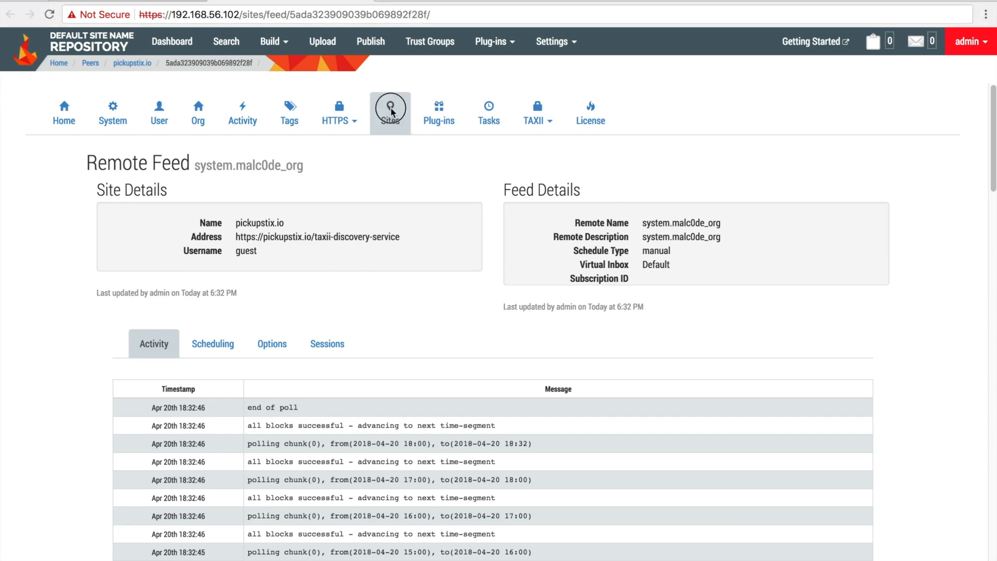
left_click(195, 165)
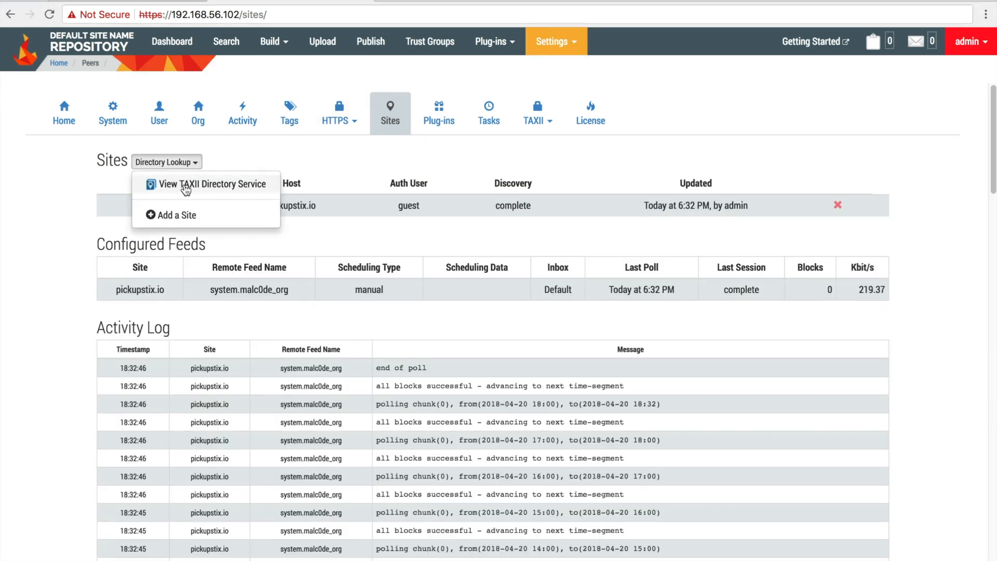
left_click(182, 214)
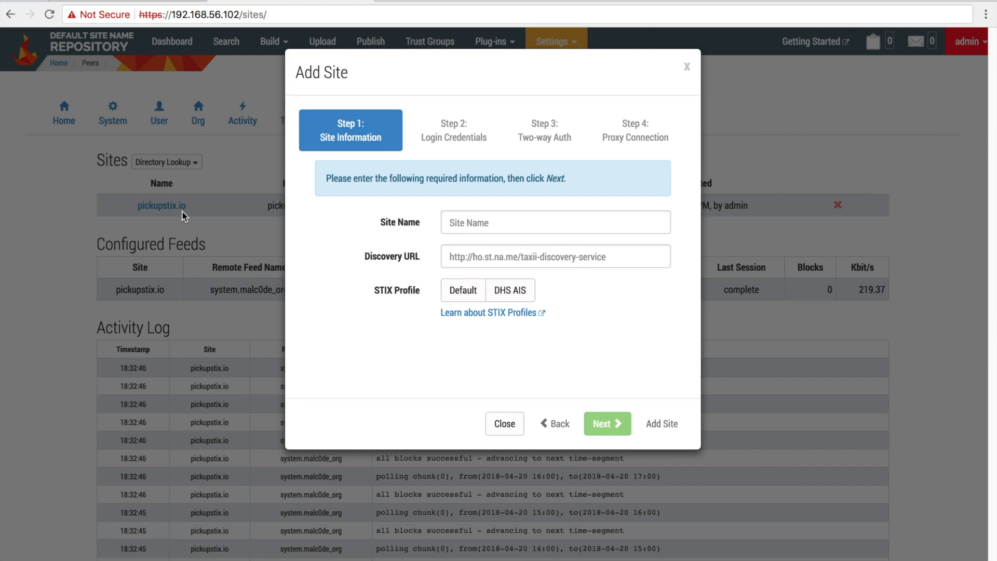
left_click(478, 220)
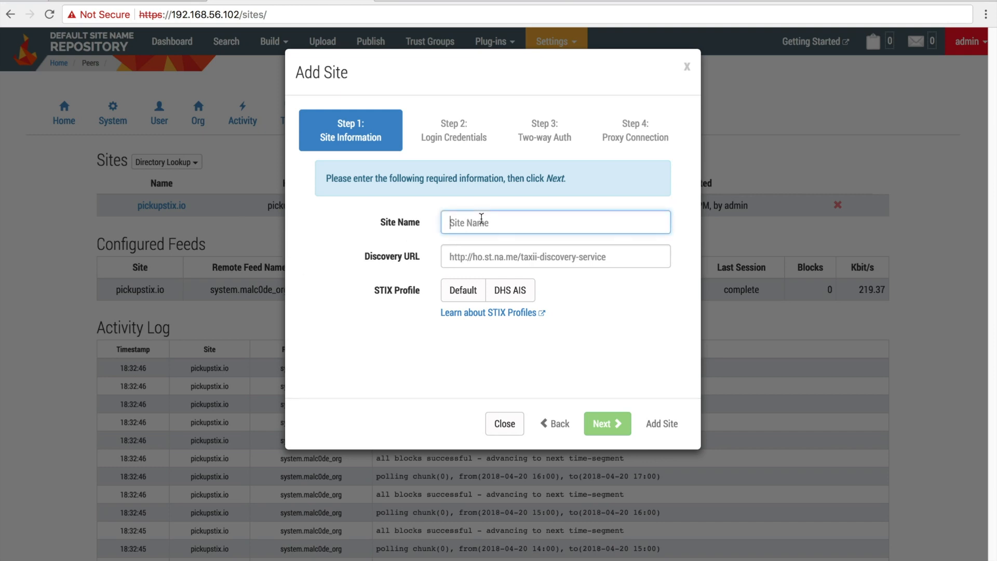
type("Pl")
type("X")
key("Tab")
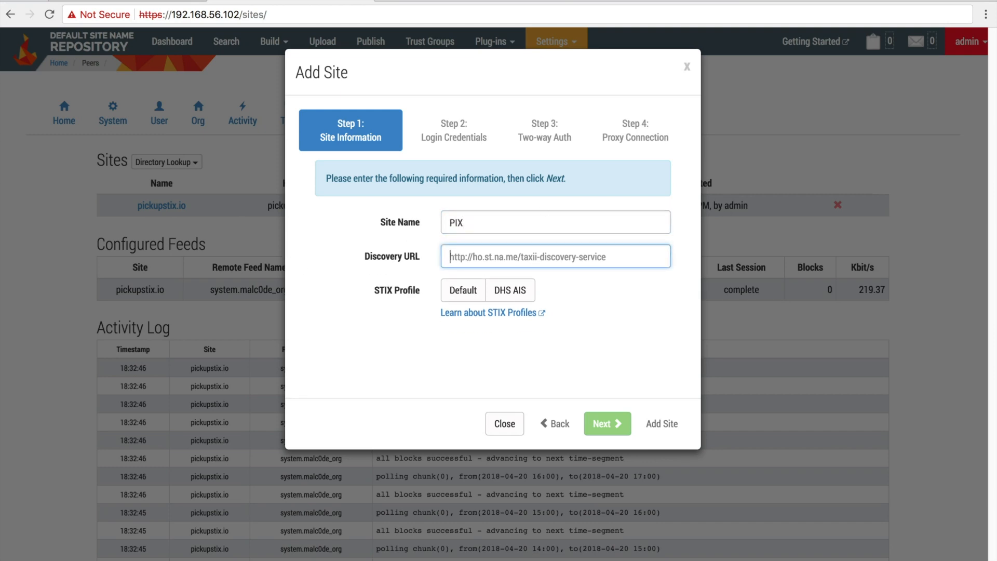
key("super+Tab")
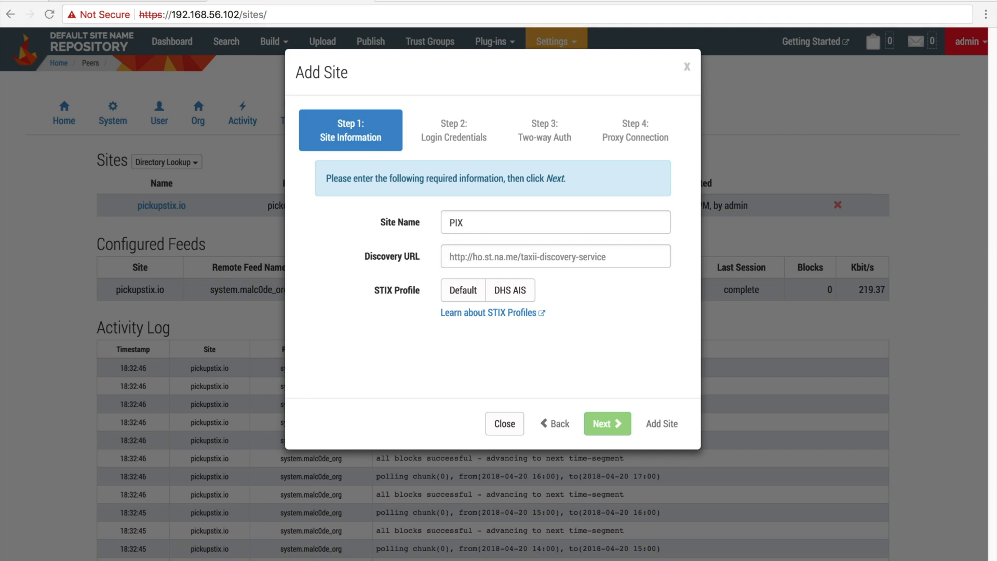
left_click(473, 262)
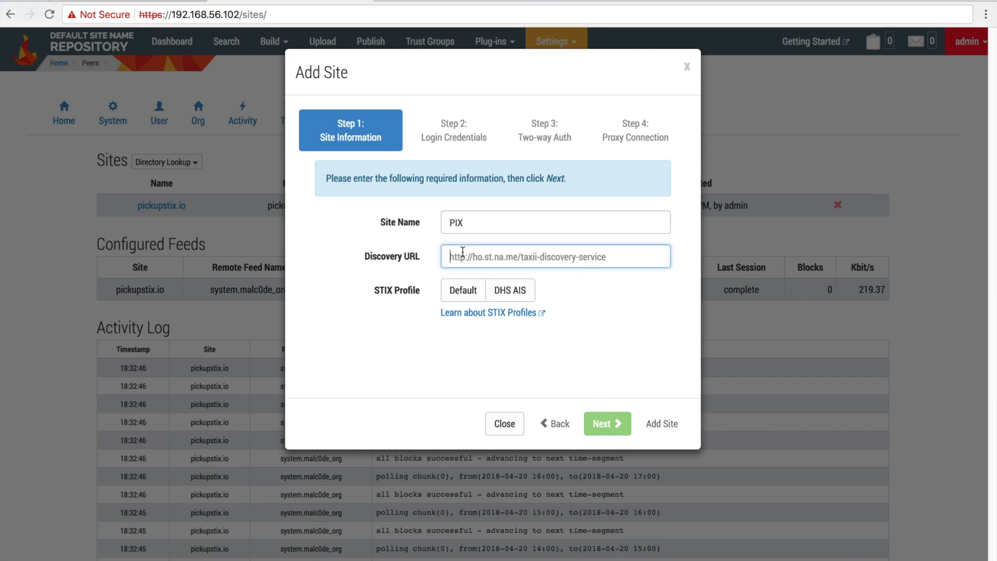
type("https://pickupstix.io/taxii-discovery-service")
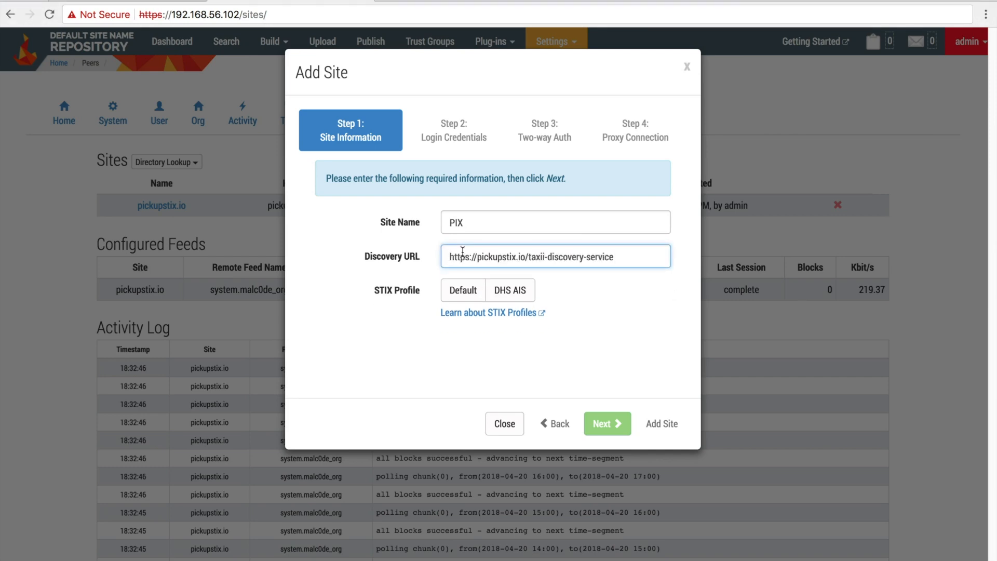
left_click(471, 293)
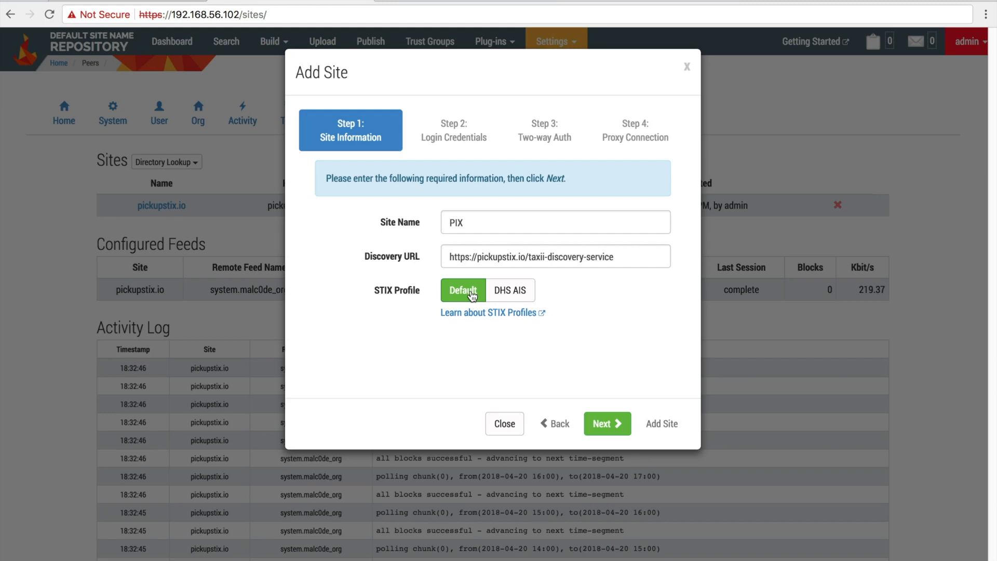
left_click(618, 433)
Enter the site's login username and password and move on to Two-way Auth
left_click(464, 170)
type("guest")
key("Tab")
type("guest")
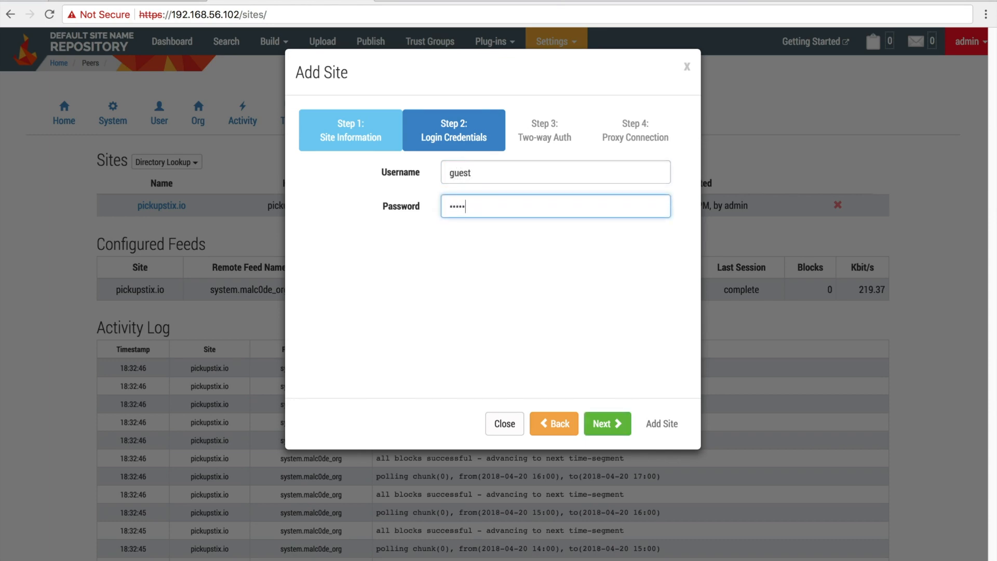
left_click(605, 423)
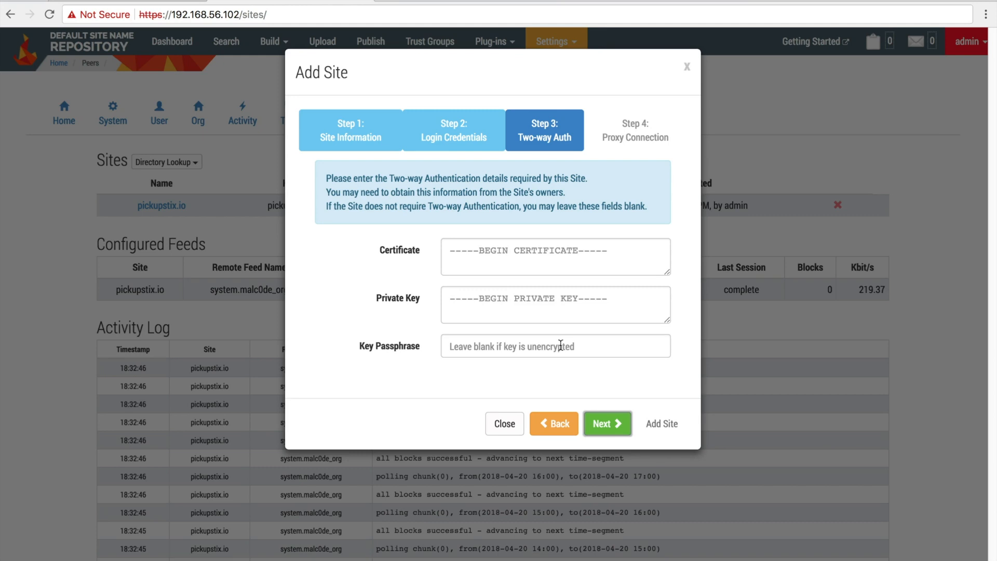
Skip certificate and proxy settings, add the PIX site, and open its details page
left_click(515, 259)
left_click(493, 294)
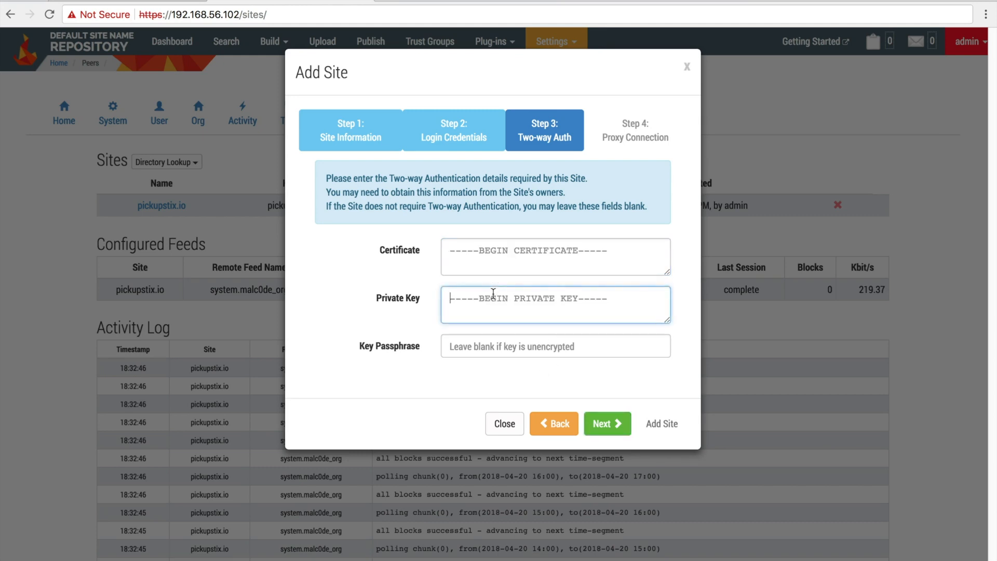
left_click(622, 422)
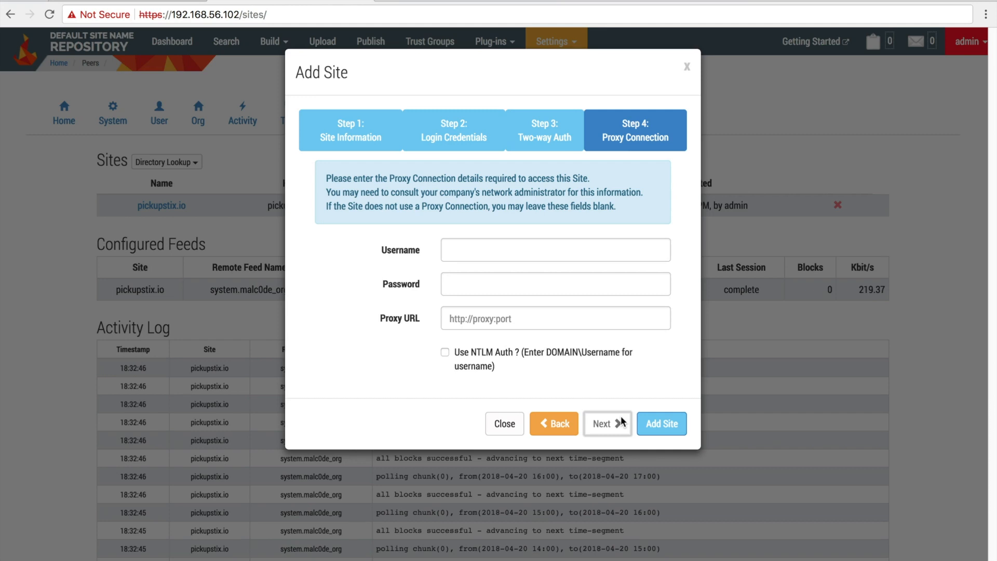
left_click(667, 426)
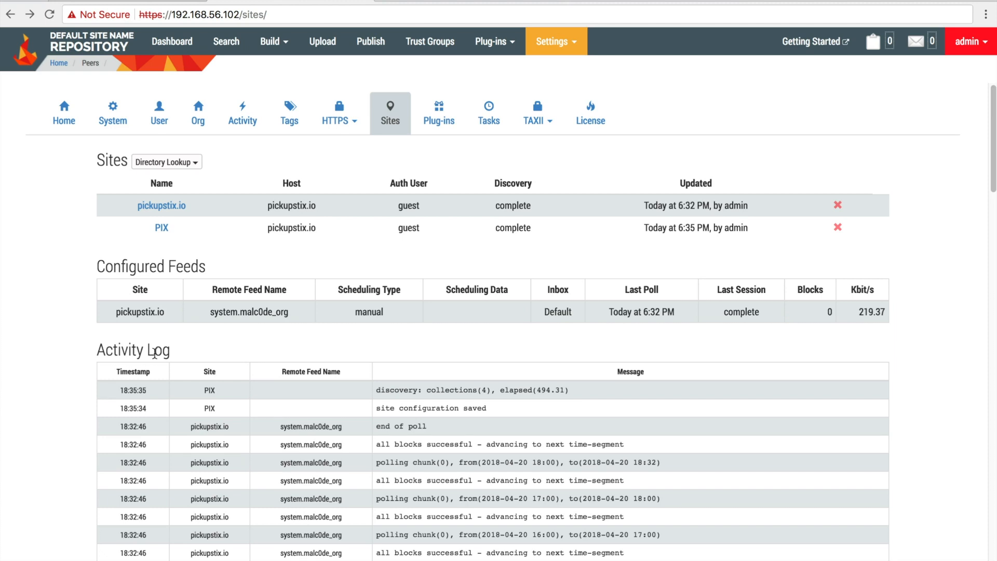
left_click(161, 228)
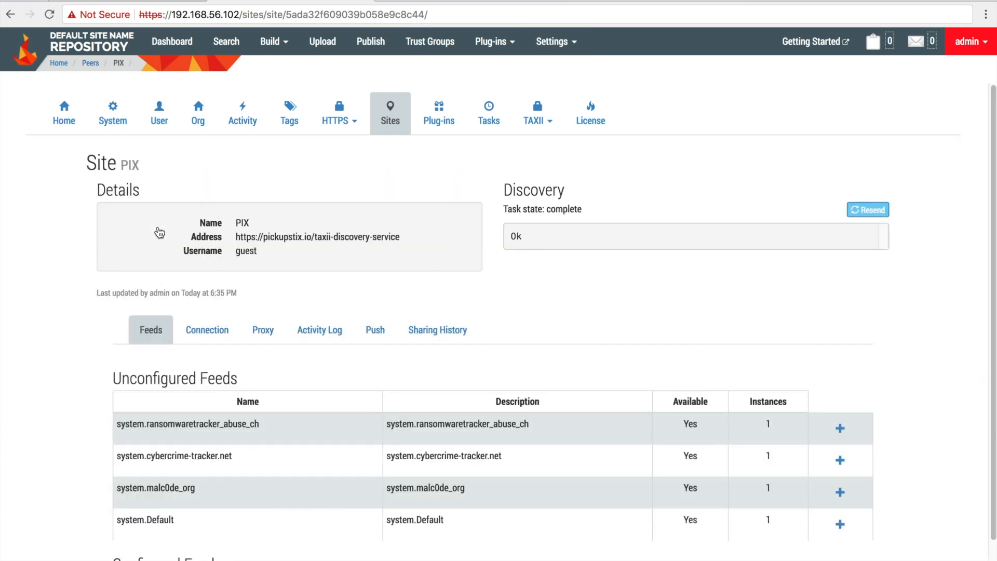
On the PIX page, open the Configure Feed form for the unconfigured system.Default feed
left_click_drag(114, 378, 249, 391)
left_click(319, 363)
scroll(319, 363, "down", 1)
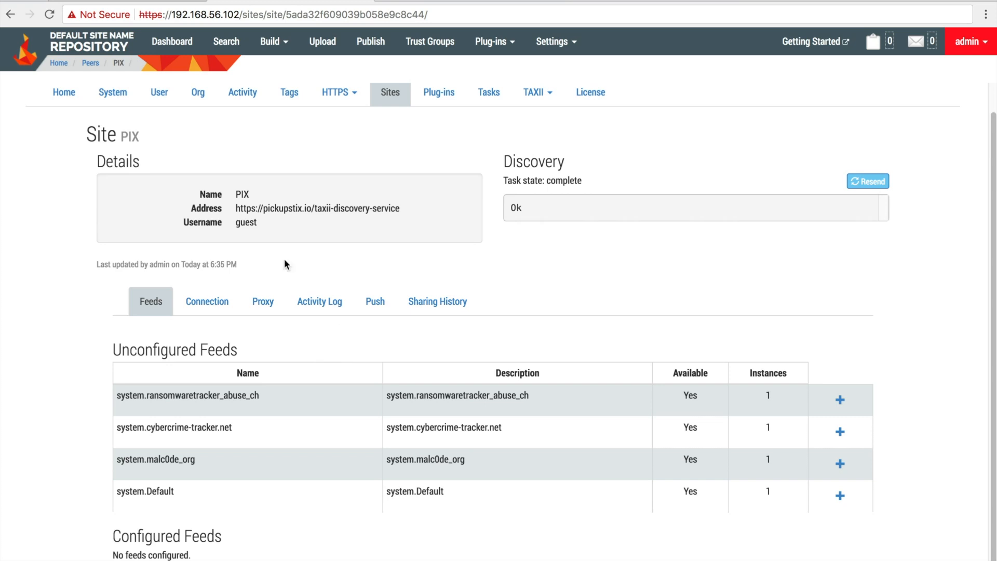
left_click(234, 209)
left_click_drag(233, 209, 393, 207)
left_click(415, 229)
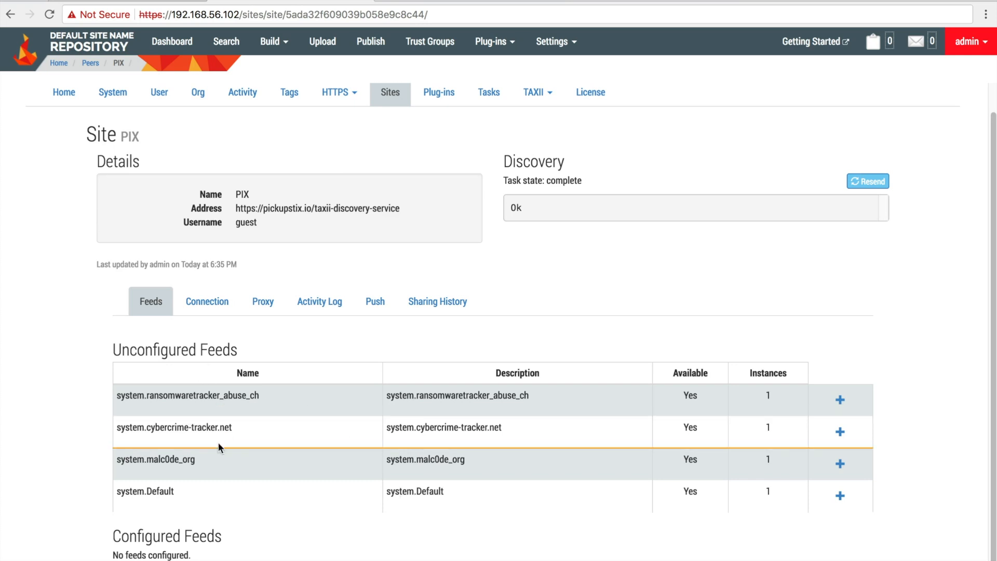
left_click(840, 496)
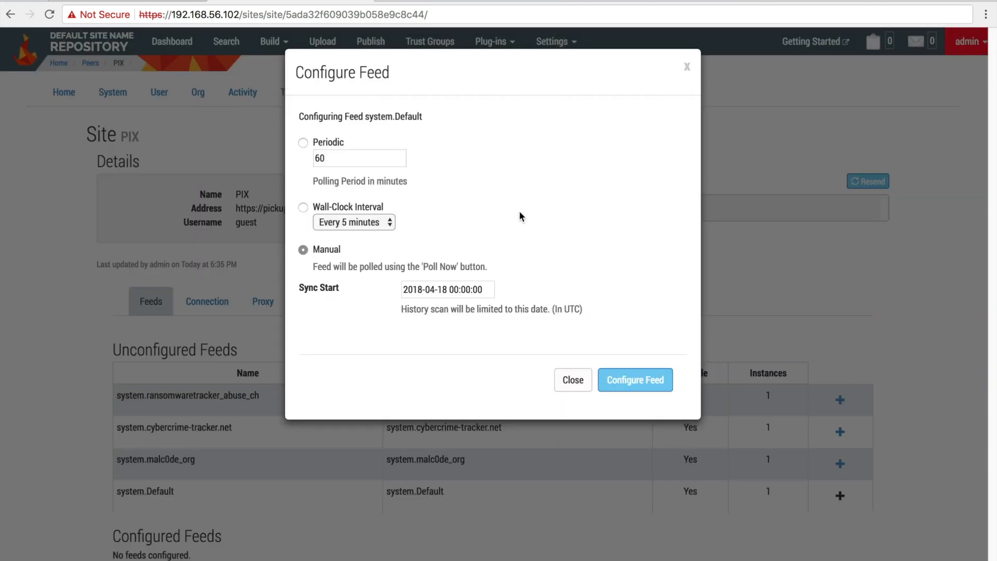
left_click(305, 145)
double_click(314, 157)
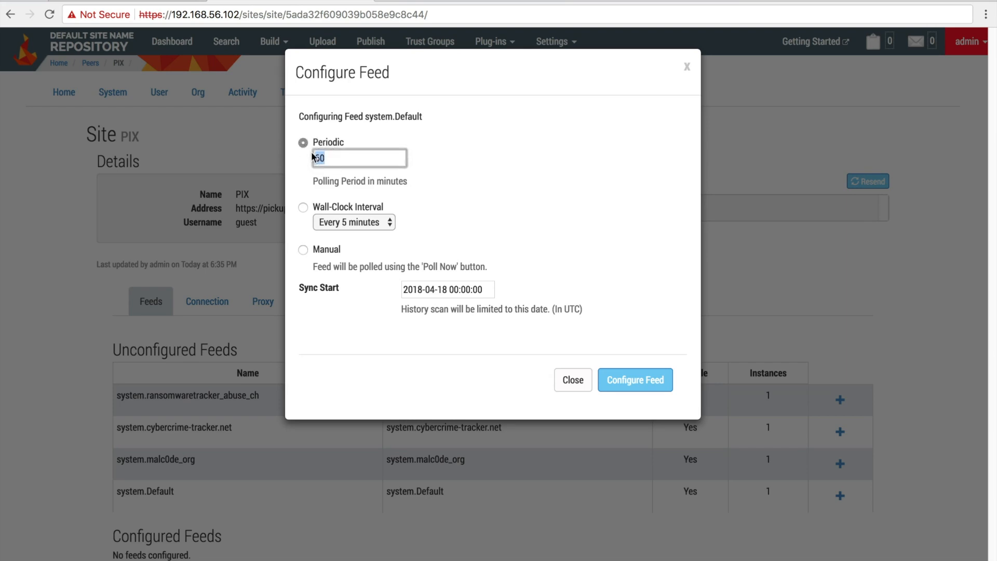
left_click(303, 208)
left_click(348, 223)
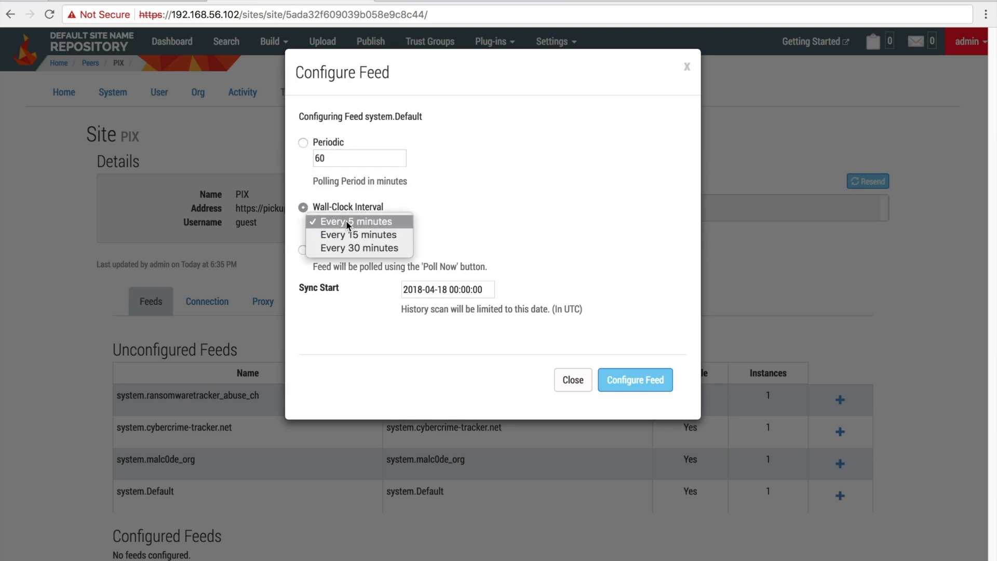
left_click(512, 229)
left_click(304, 251)
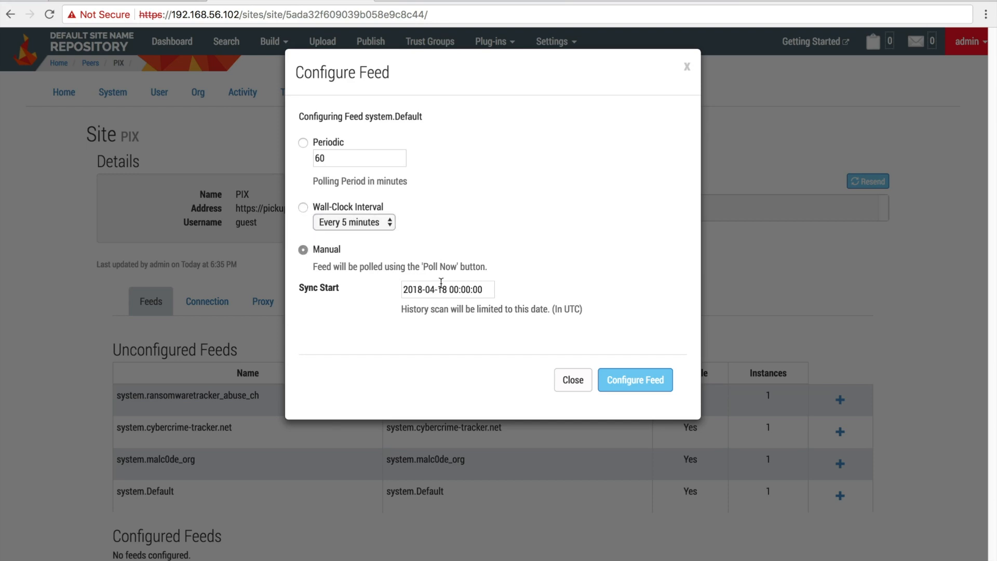
left_click(615, 382)
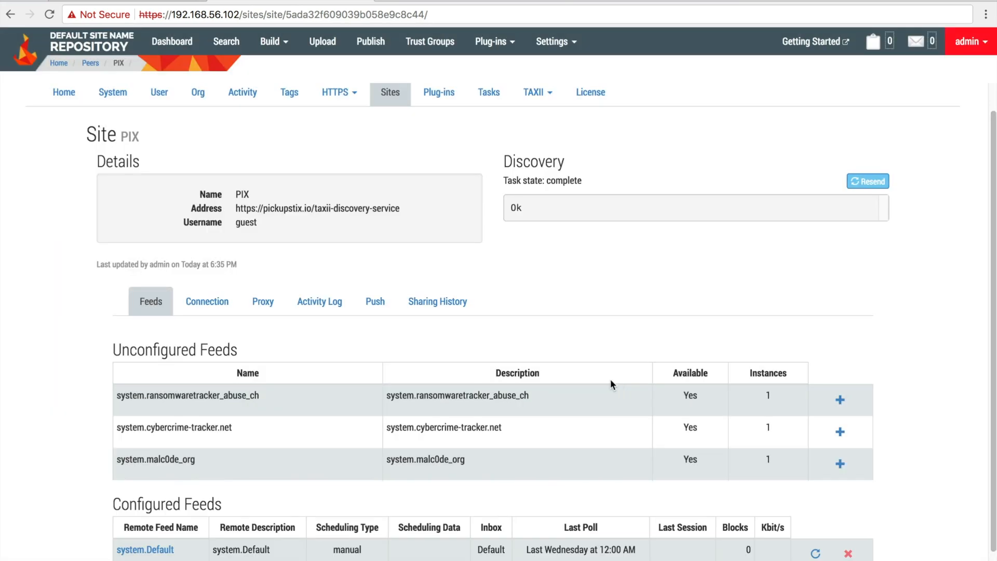
scroll(610, 379, "down", 1)
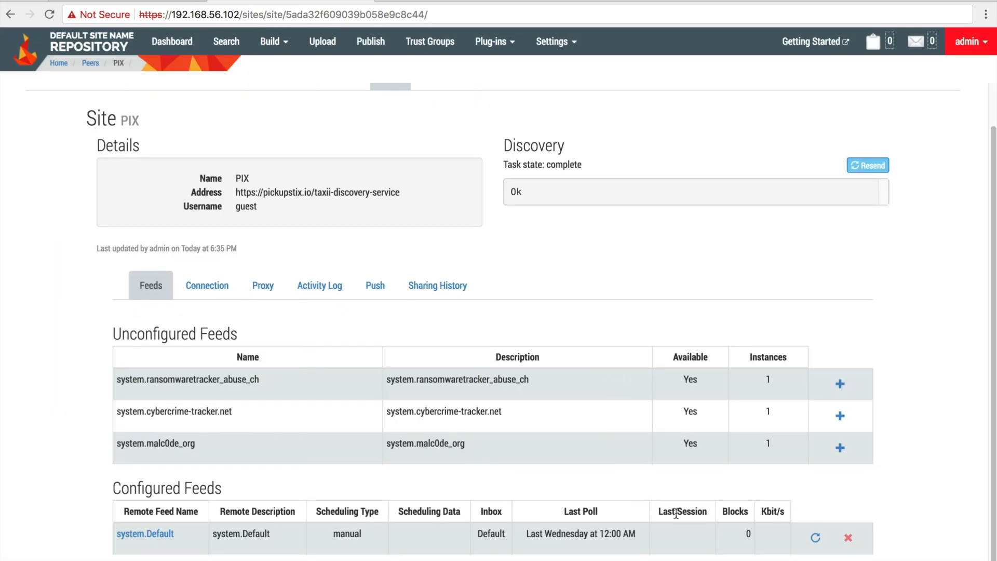
Poll the system.Default feed now and view its details page with the completed poll log
left_click(816, 539)
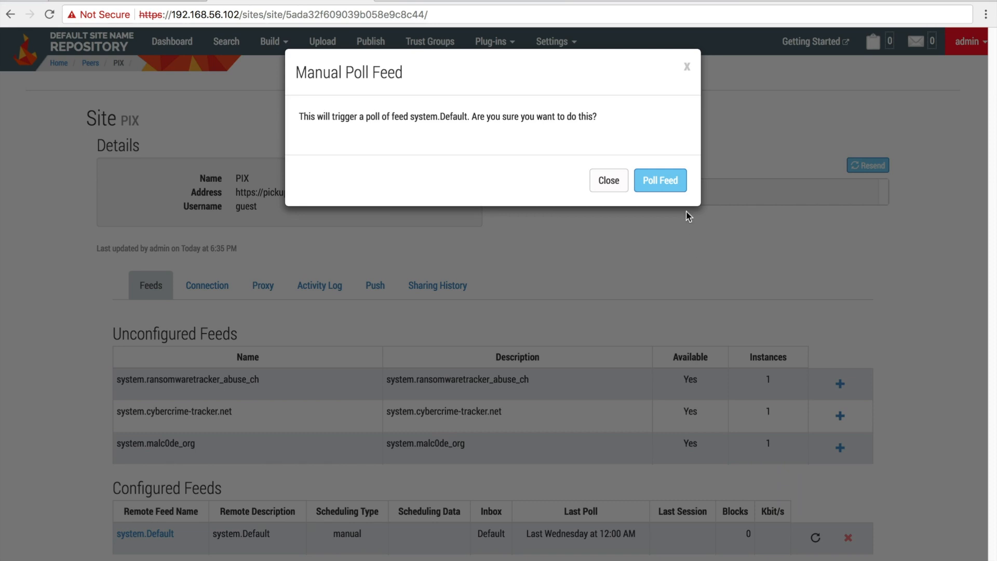
left_click(675, 186)
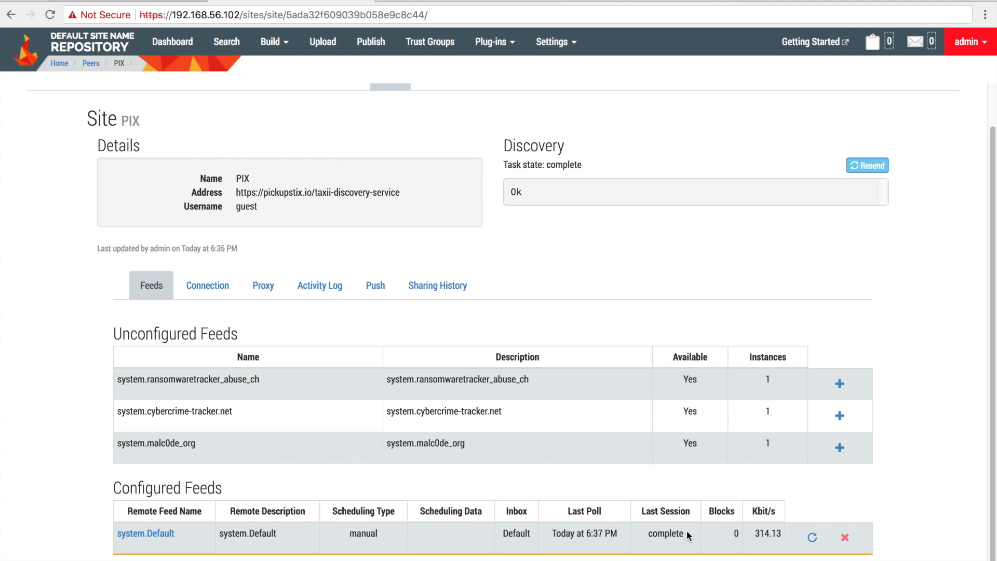
left_click(169, 535)
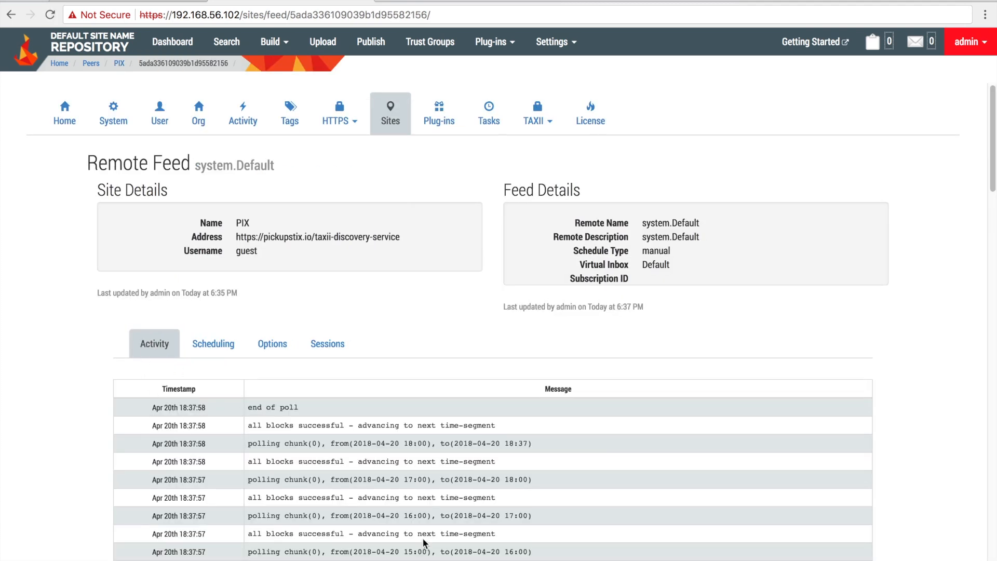
Go back to the Home dashboard showing 242 indicators and 378 observables
scroll(422, 520, "down", 5)
scroll(410, 442, "up", 5)
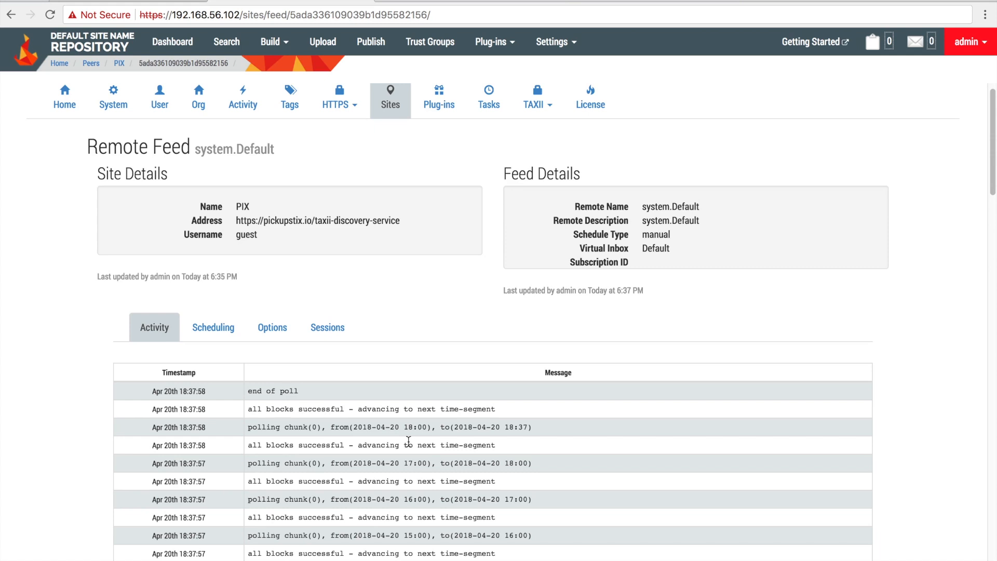
left_click(57, 63)
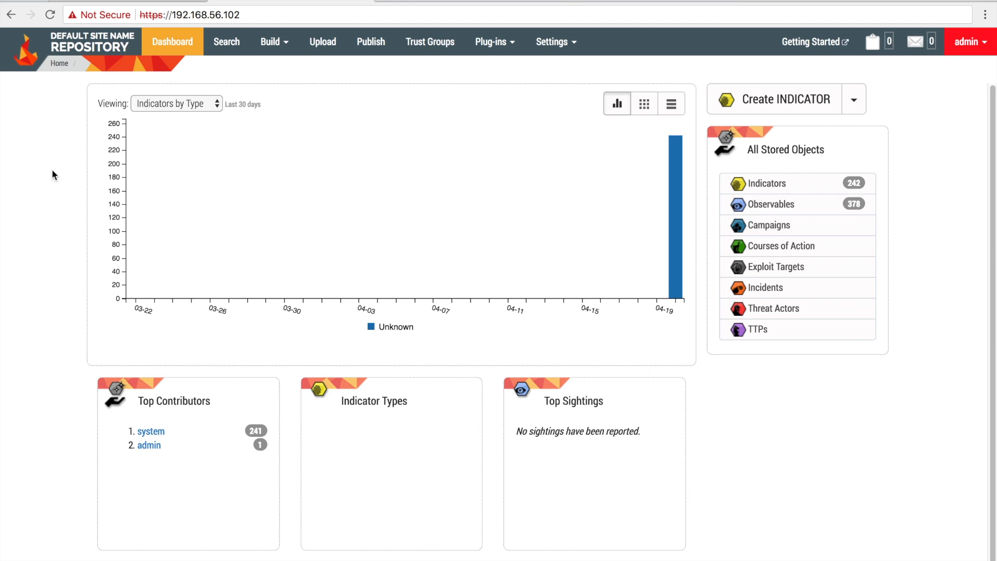
mouse_move(648, 203)
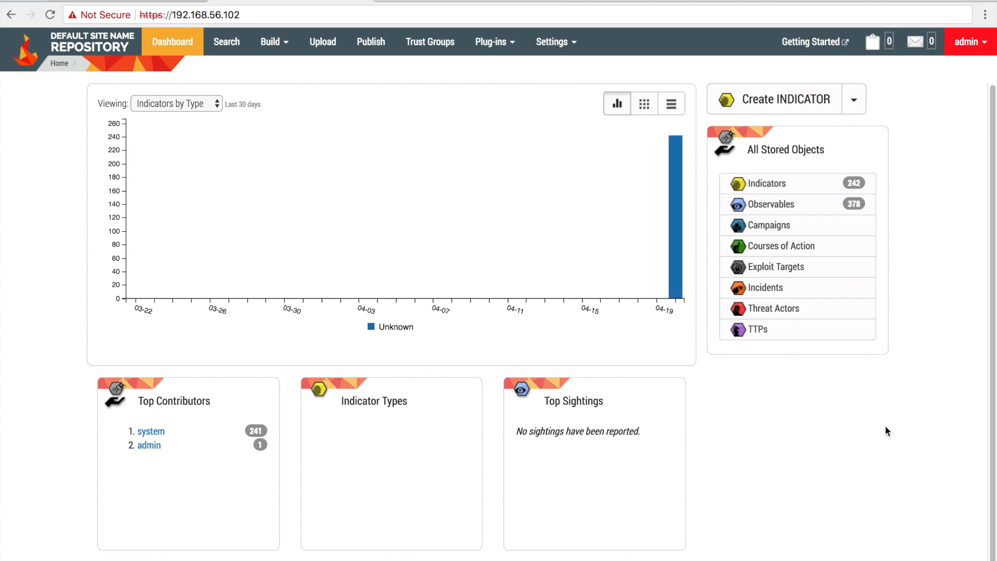